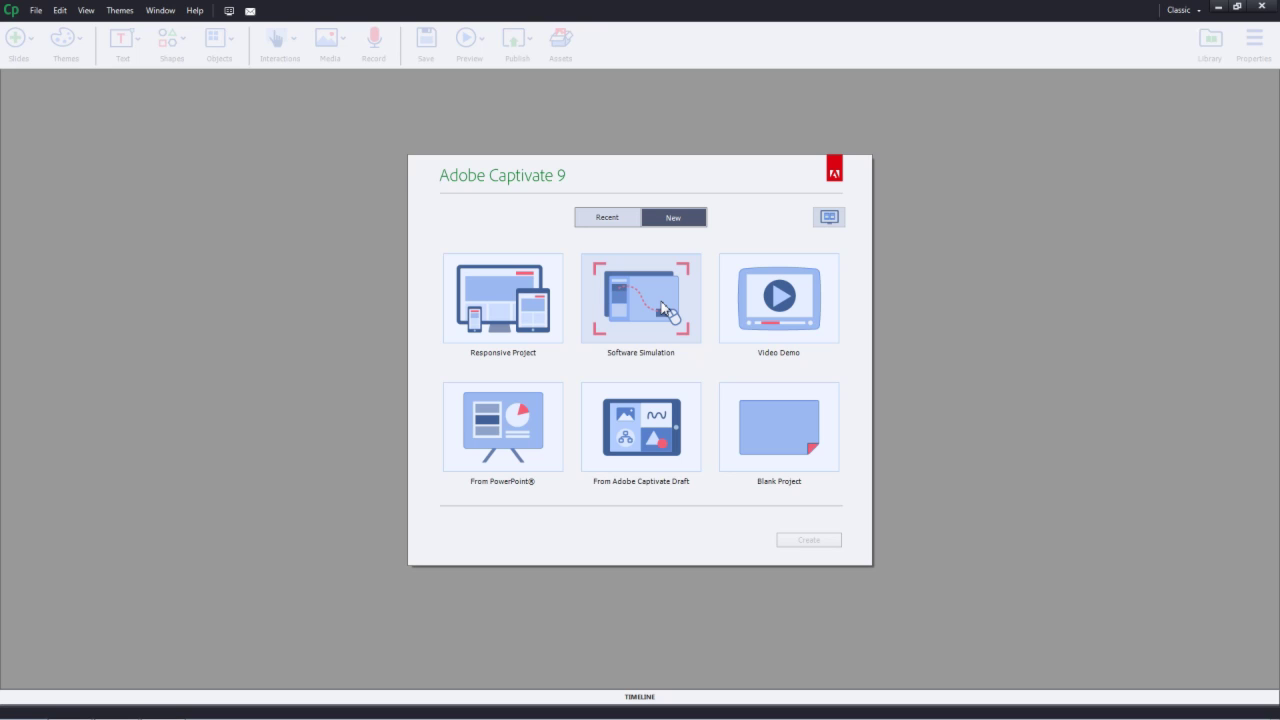
# Start an automatic software simulation recording of the Presentation1 - PowerPoint window.
pyautogui.click(665, 310)
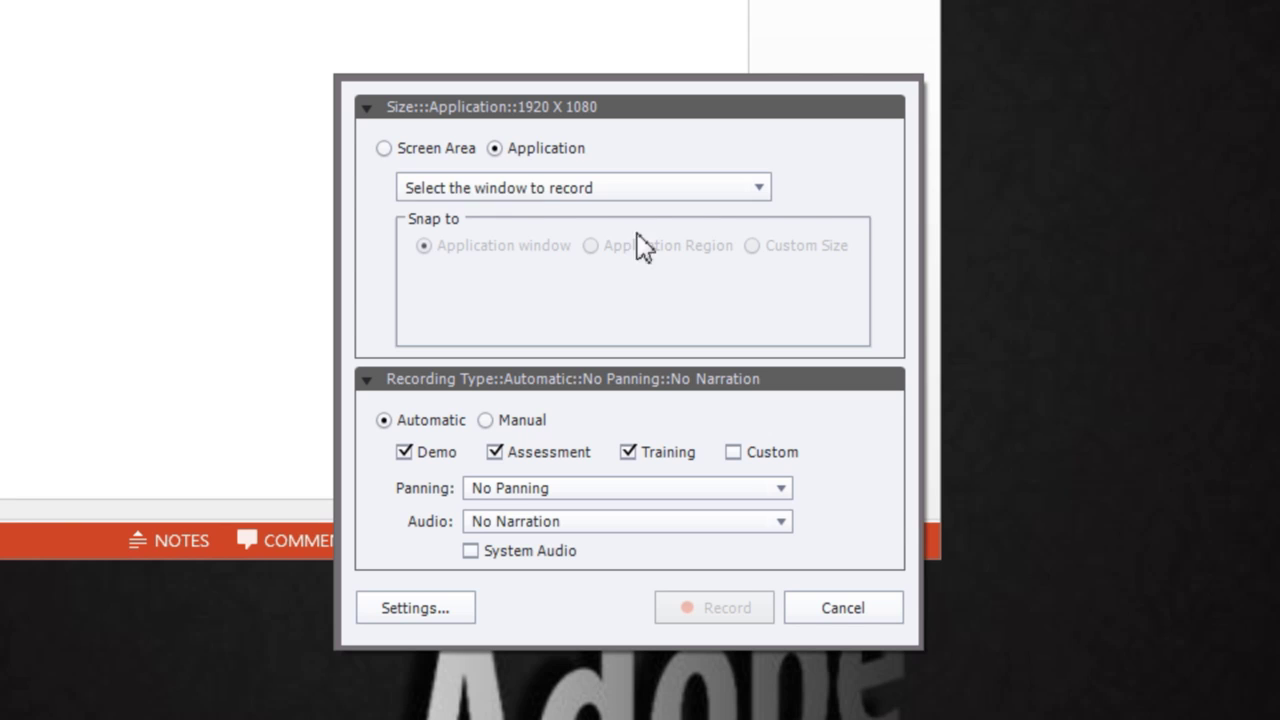
pyautogui.click(533, 187)
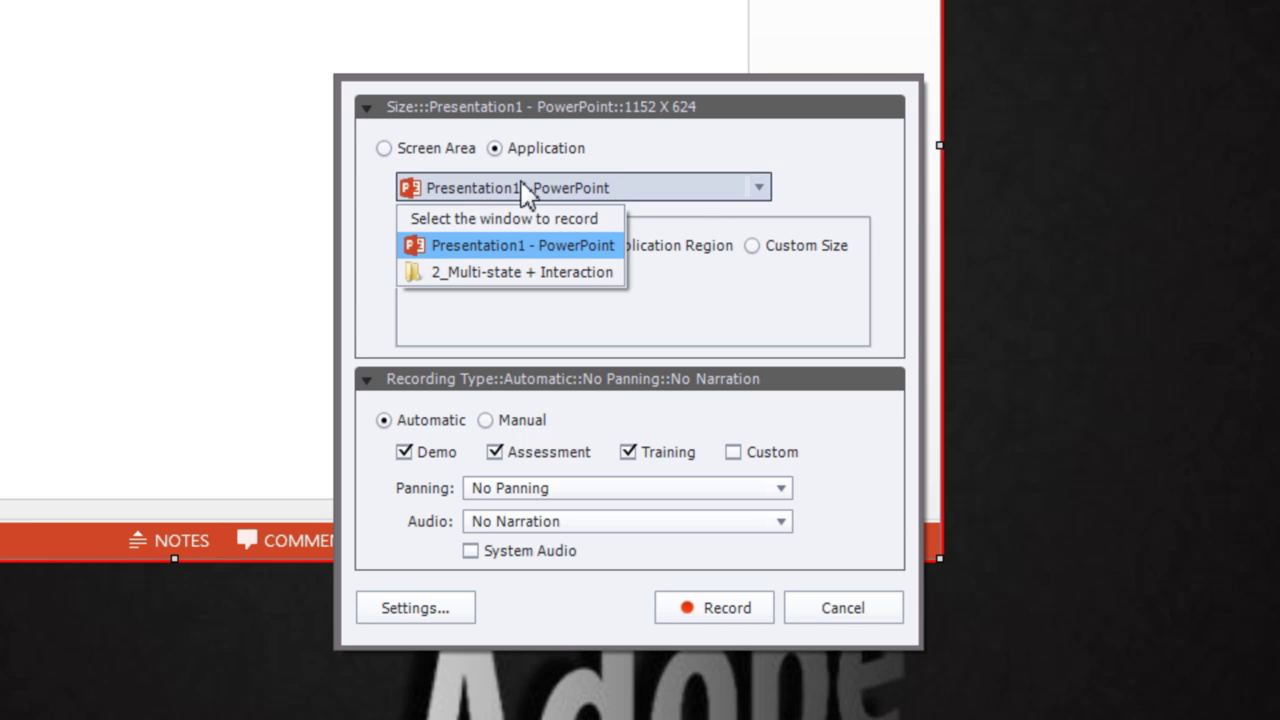
pyautogui.click(526, 240)
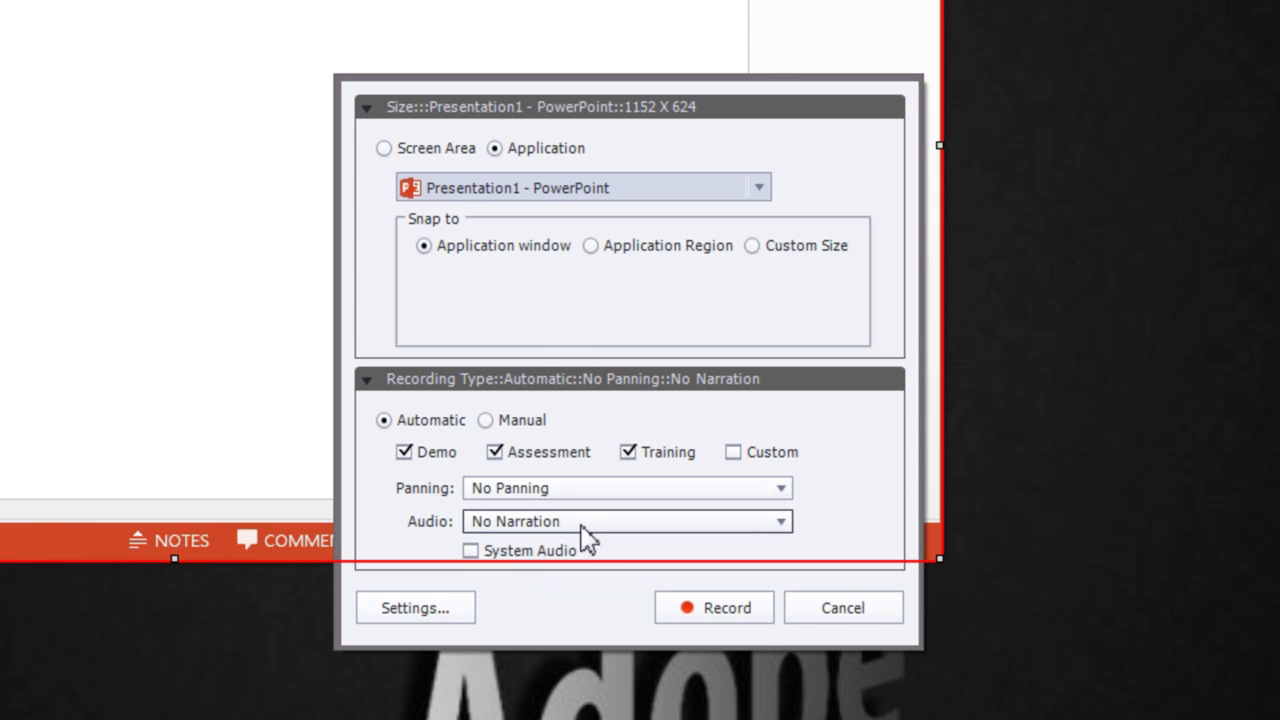
pyautogui.click(751, 624)
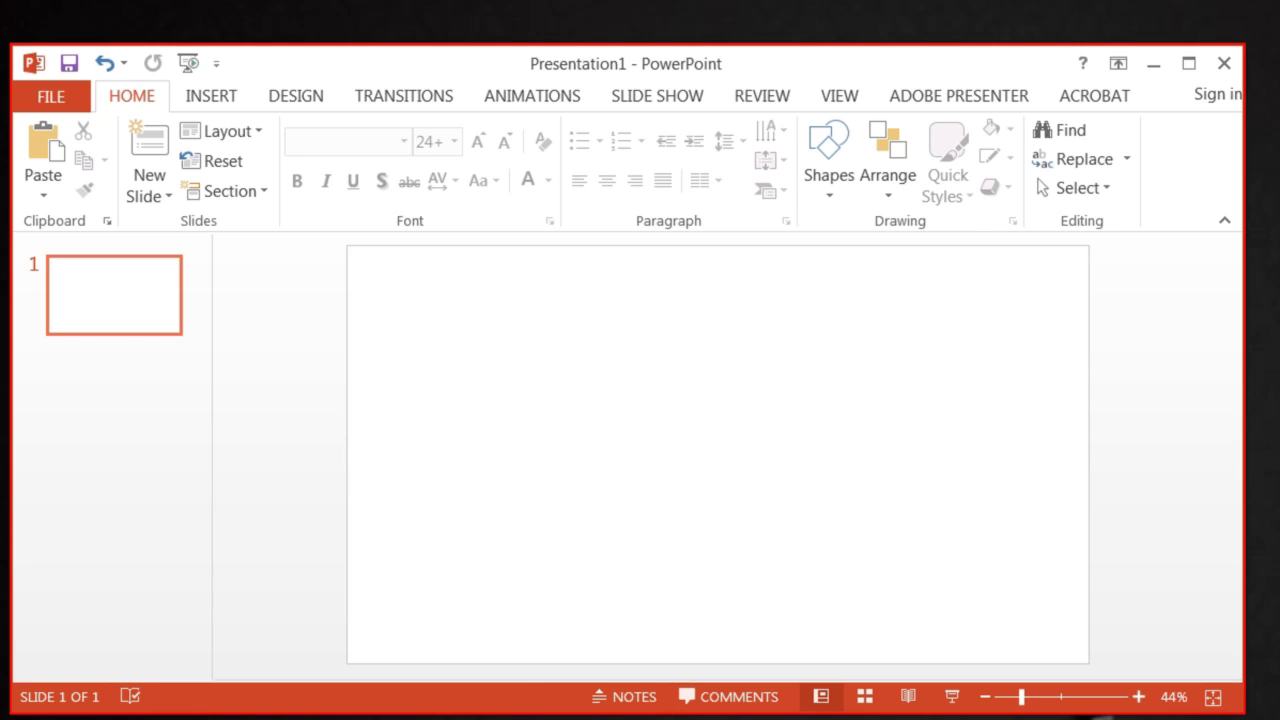
# Apply the Ion Boardroom theme with its teal variant to the slide.
pyautogui.click(296, 105)
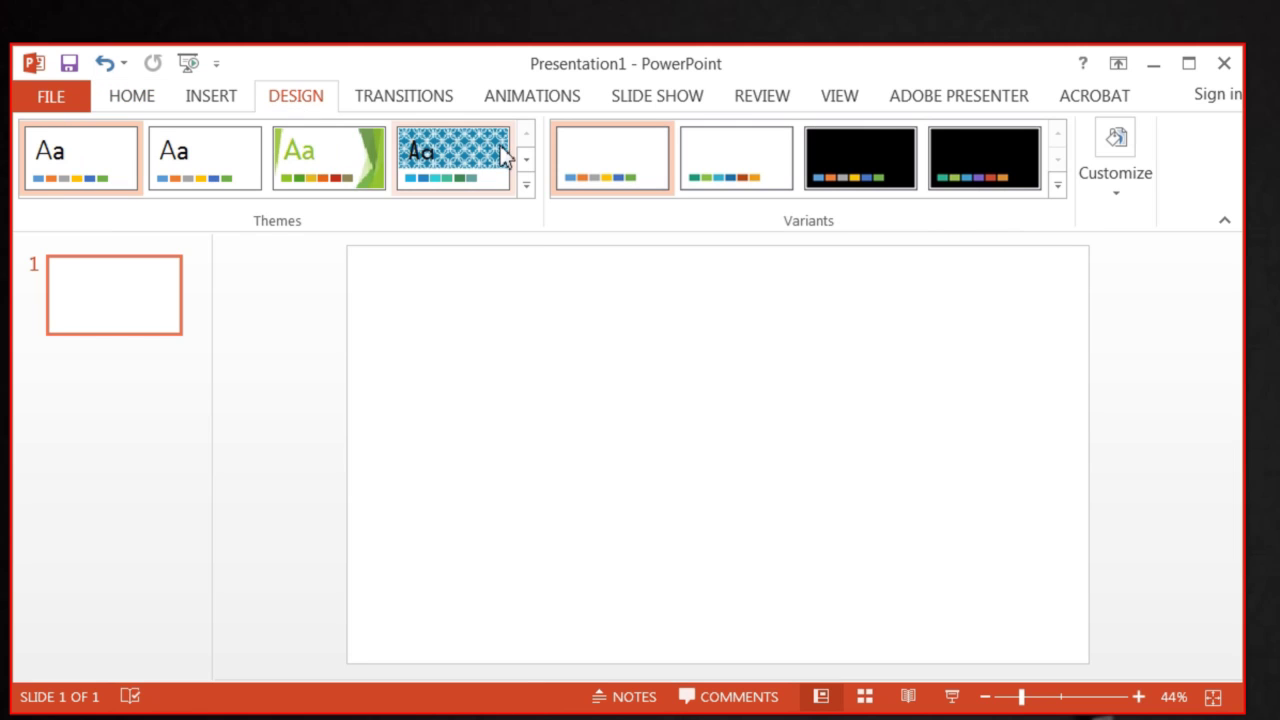
pyautogui.click(527, 185)
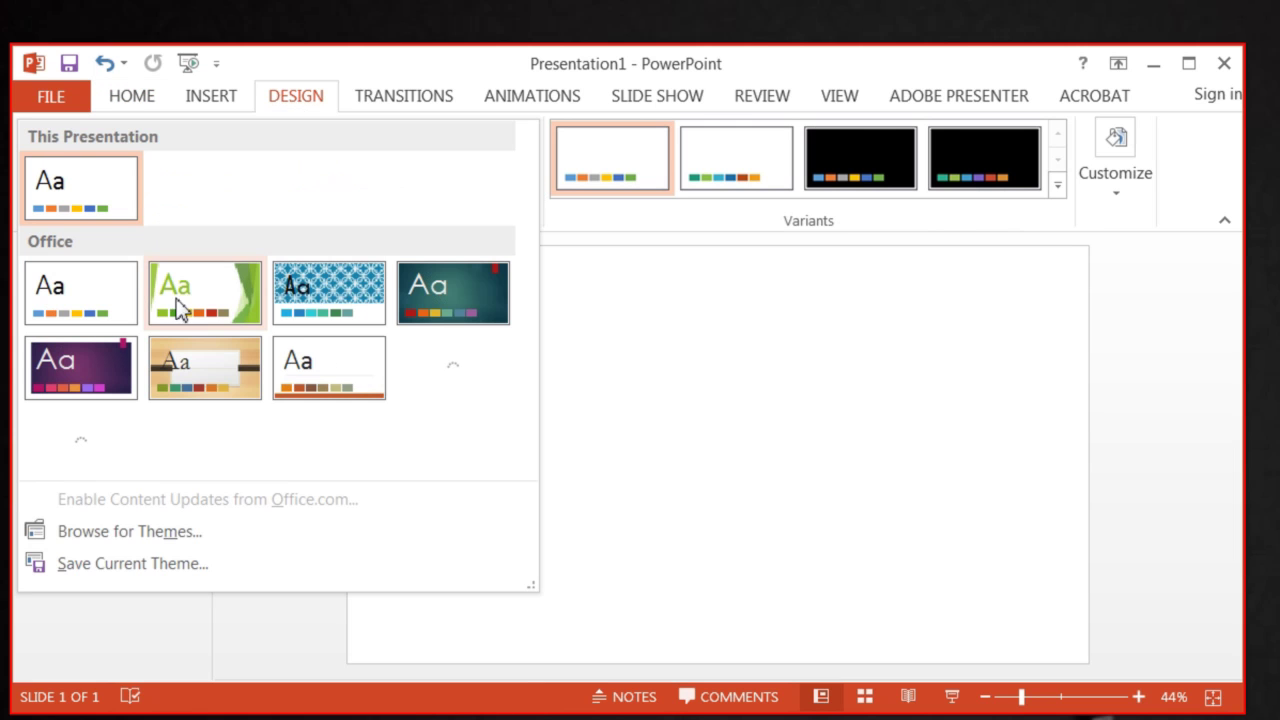
pyautogui.click(84, 355)
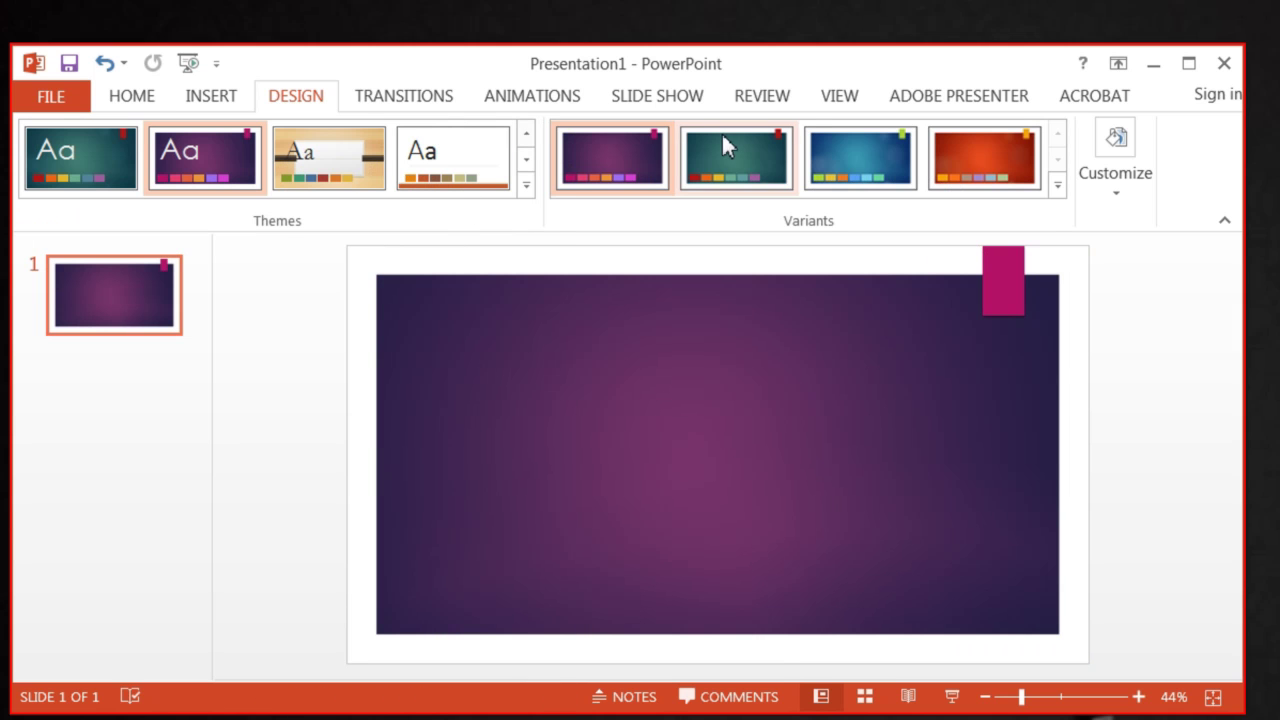
pyautogui.click(729, 142)
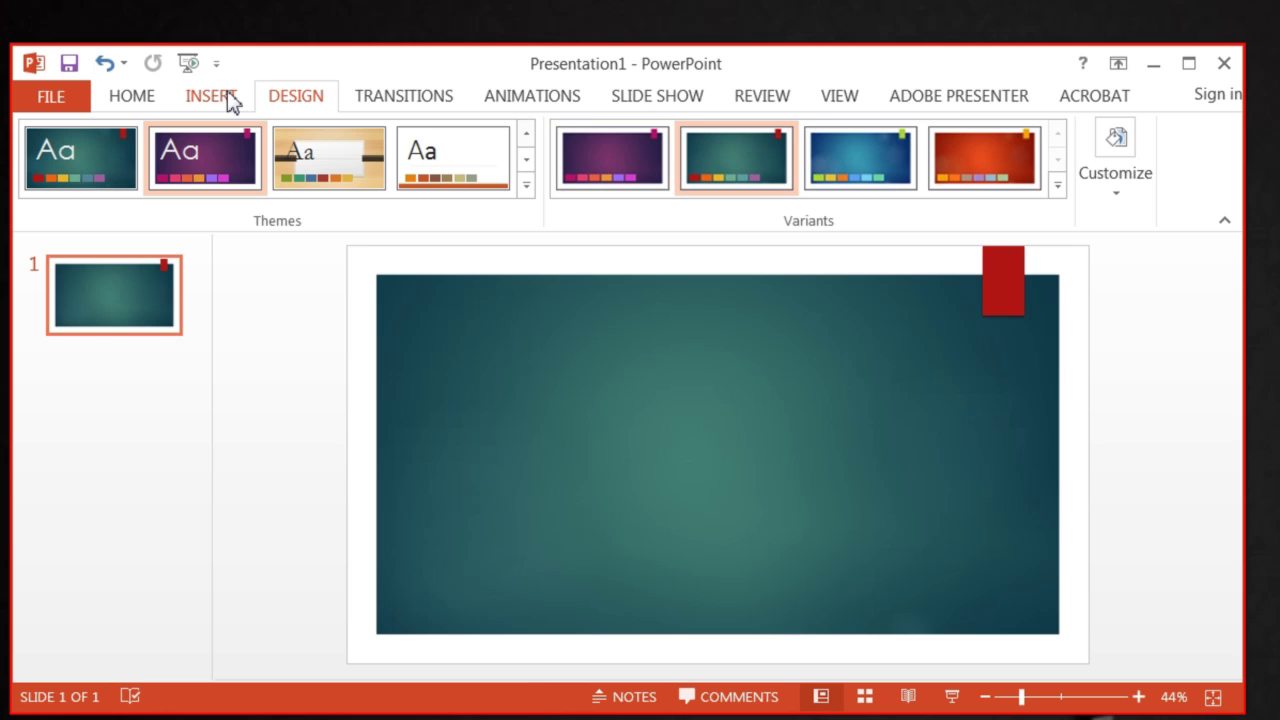
# Draw a rounded rectangle shape on the slide.
pyautogui.click(228, 95)
pyautogui.click(405, 132)
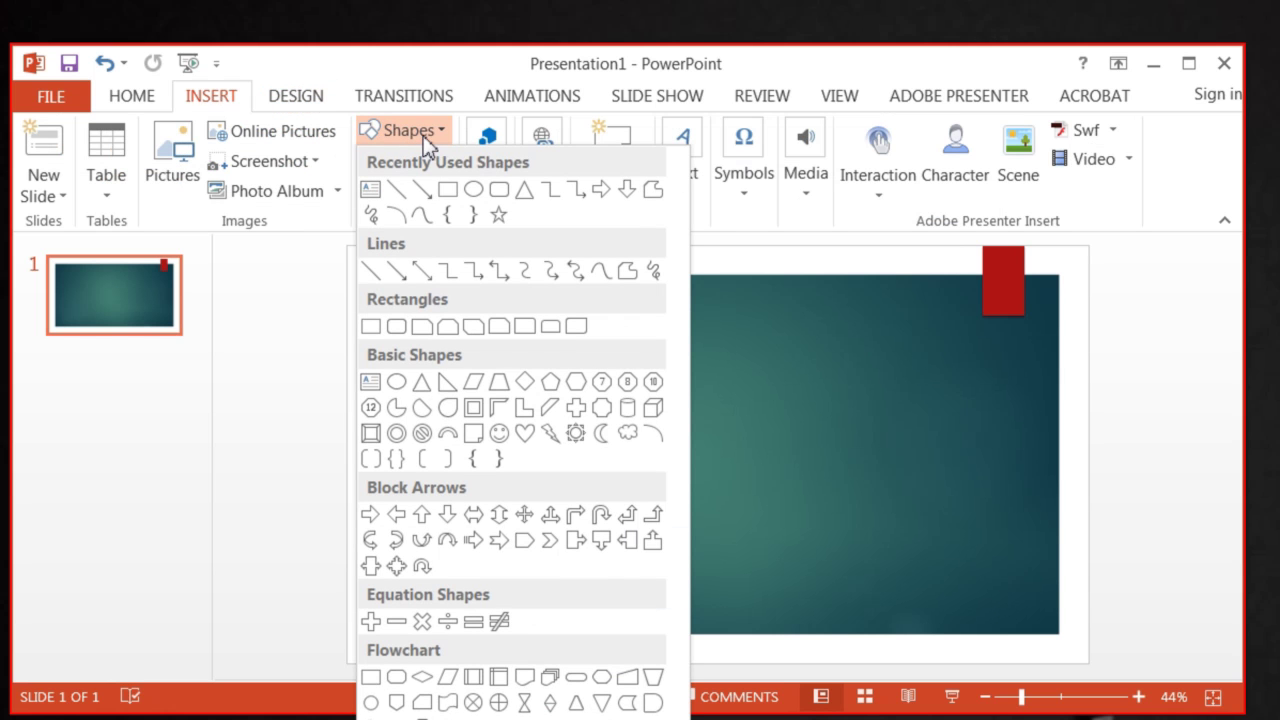
pyautogui.click(499, 189)
pyautogui.moveTo(507, 312); pyautogui.dragTo(798, 450)
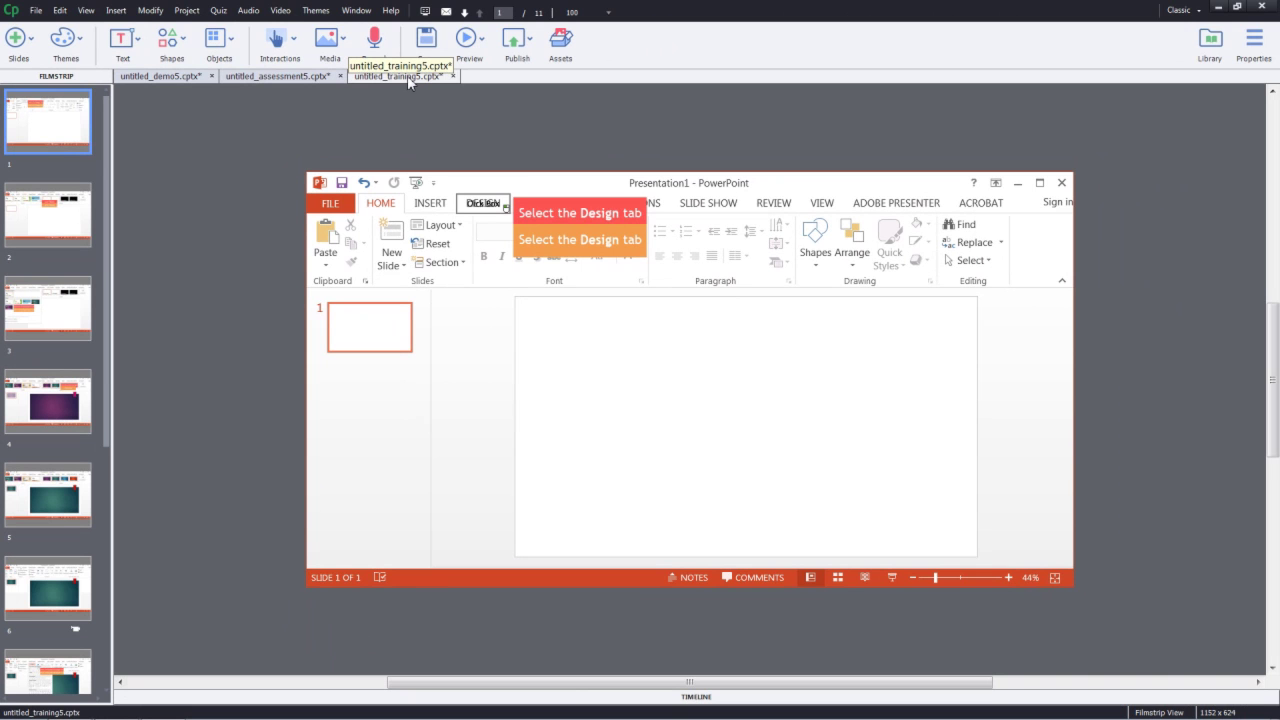
# Preview the untitled_training5 project, clicking through the Design tab, Themes gallery and theme steps.
pyautogui.click(477, 42)
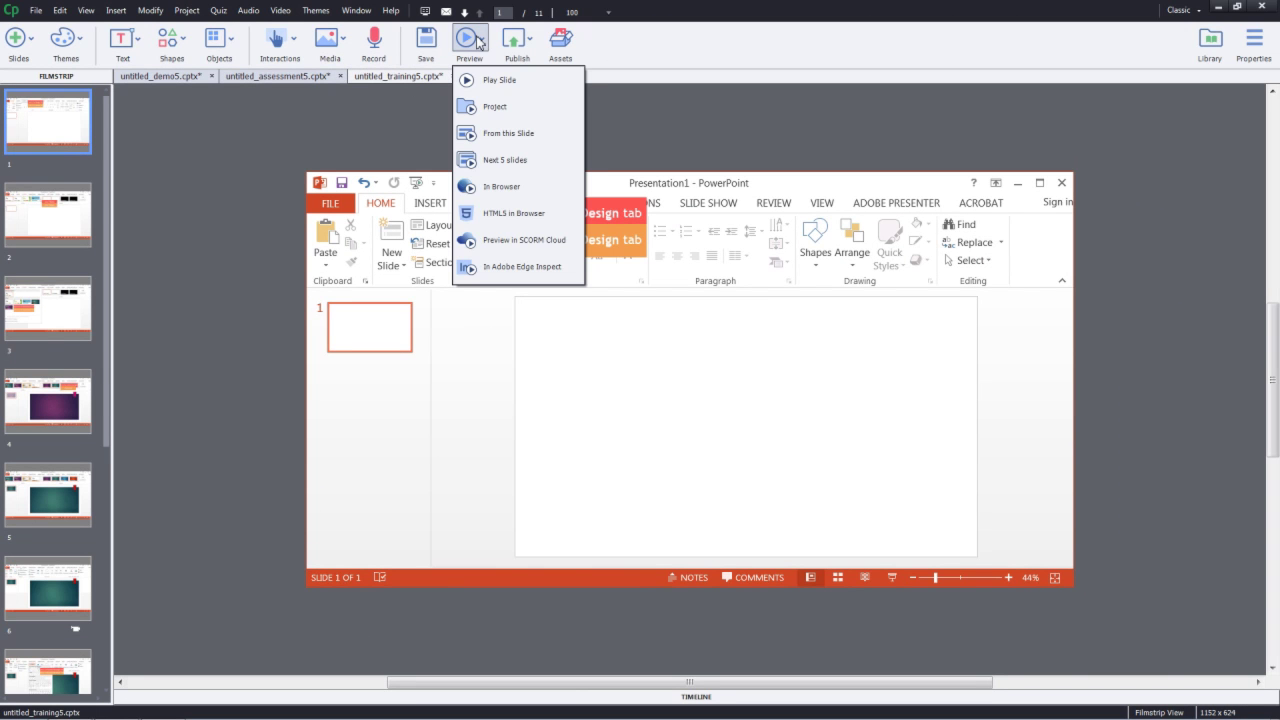
pyautogui.click(499, 106)
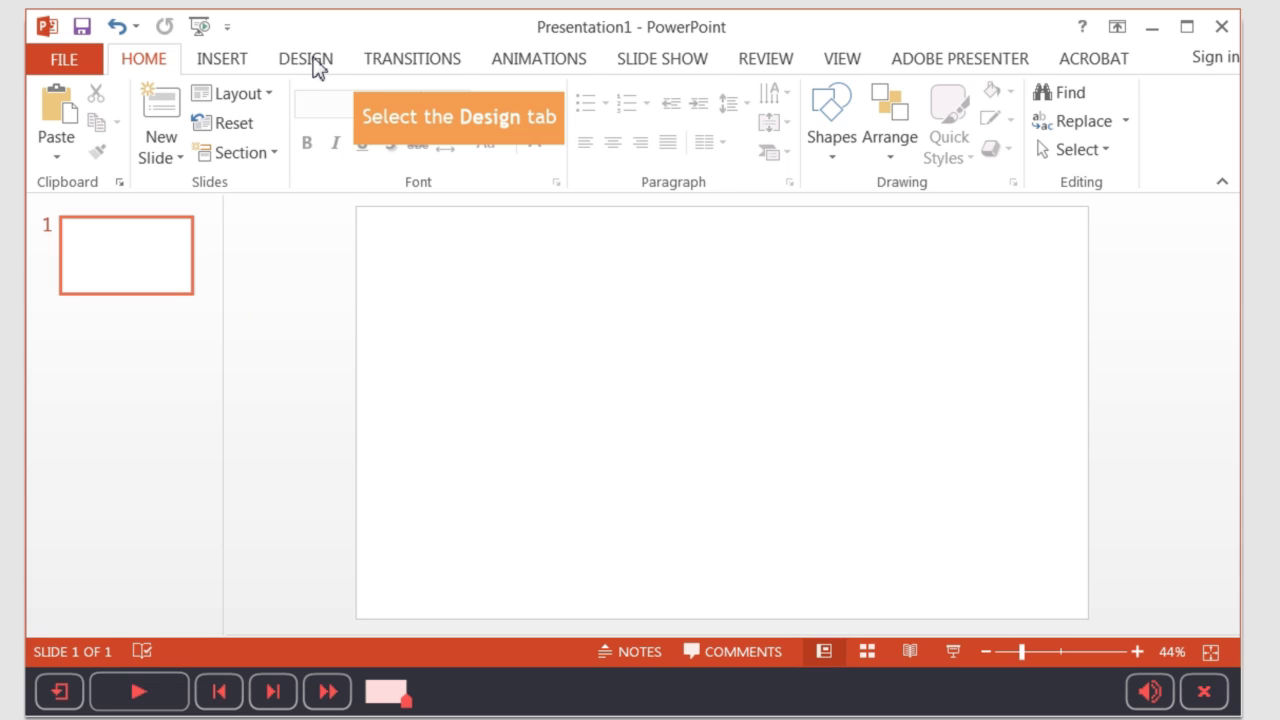
pyautogui.click(312, 60)
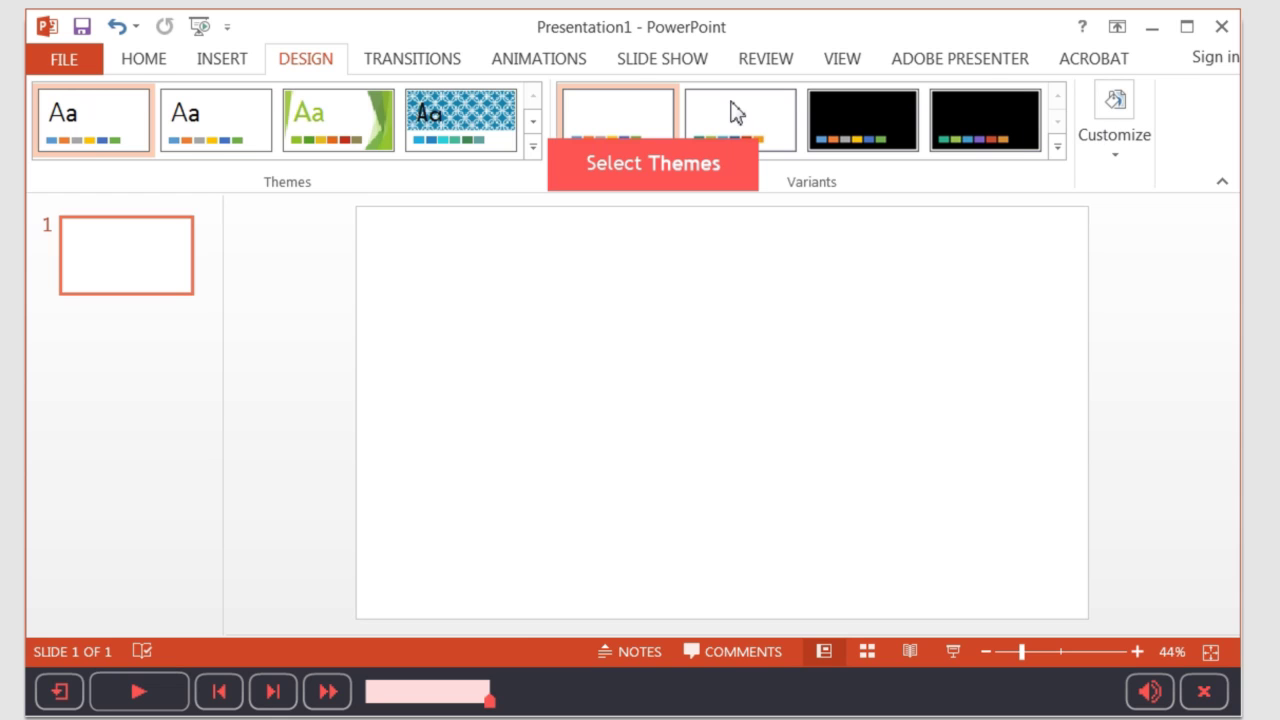
pyautogui.click(536, 152)
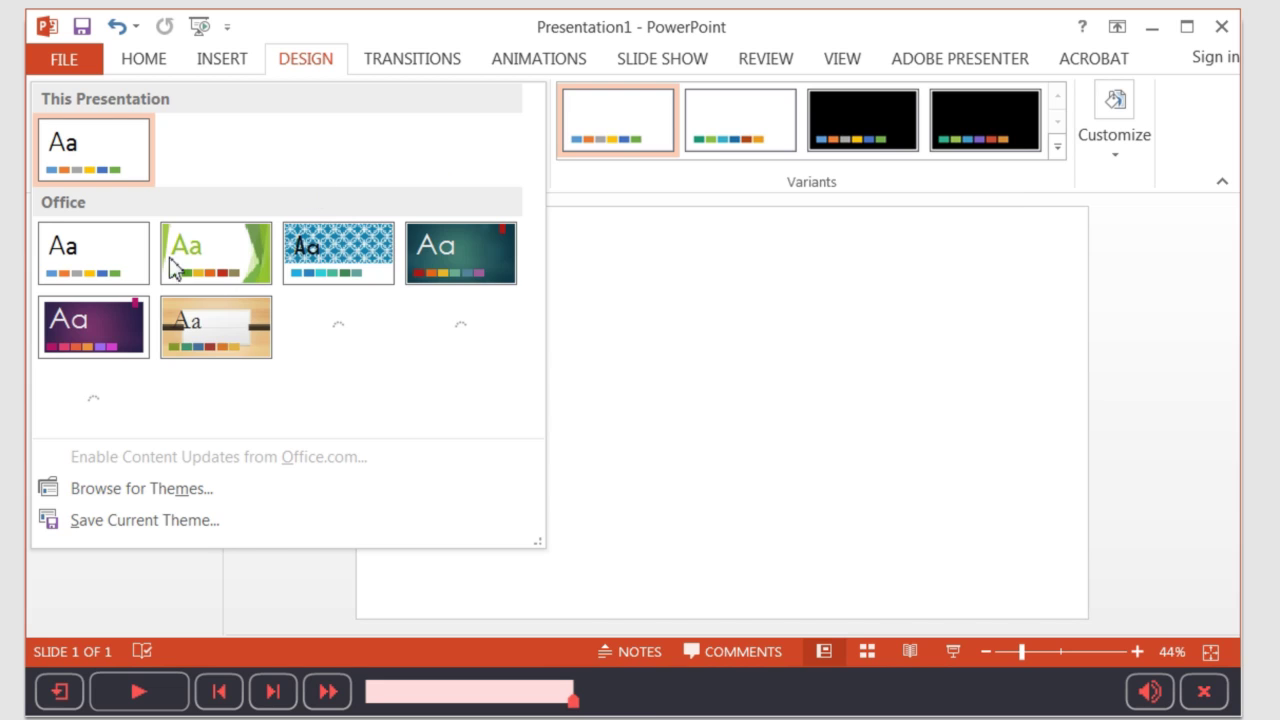
pyautogui.click(130, 304)
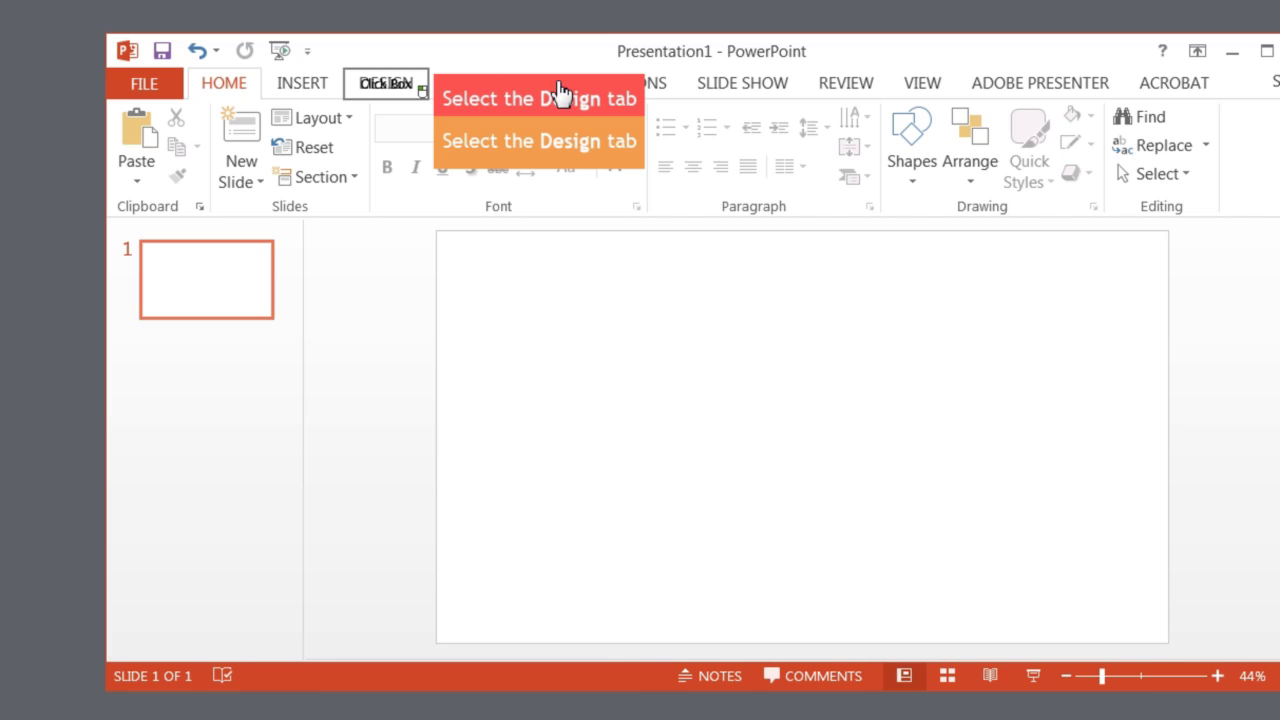
# Enlarge and reposition the Design tab click box, then select the red and orange hint captions.
pyautogui.click(402, 94)
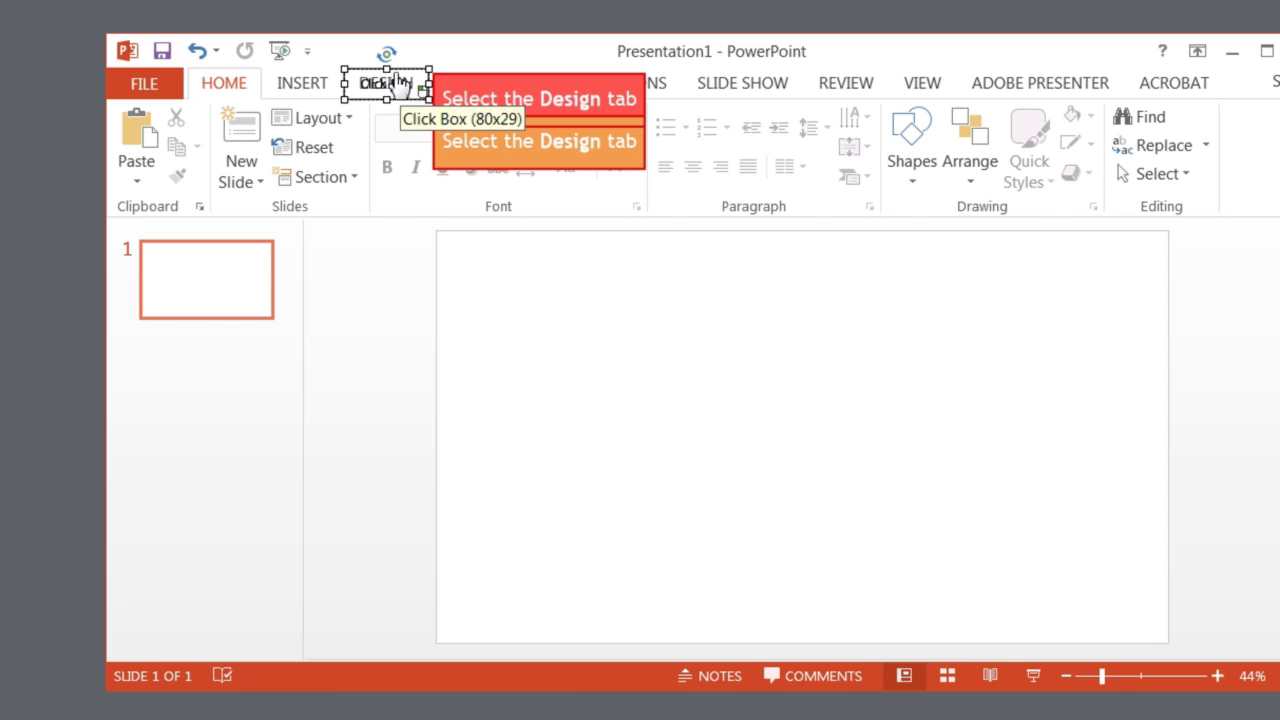
pyautogui.moveTo(387, 68); pyautogui.dragTo(330, 78)
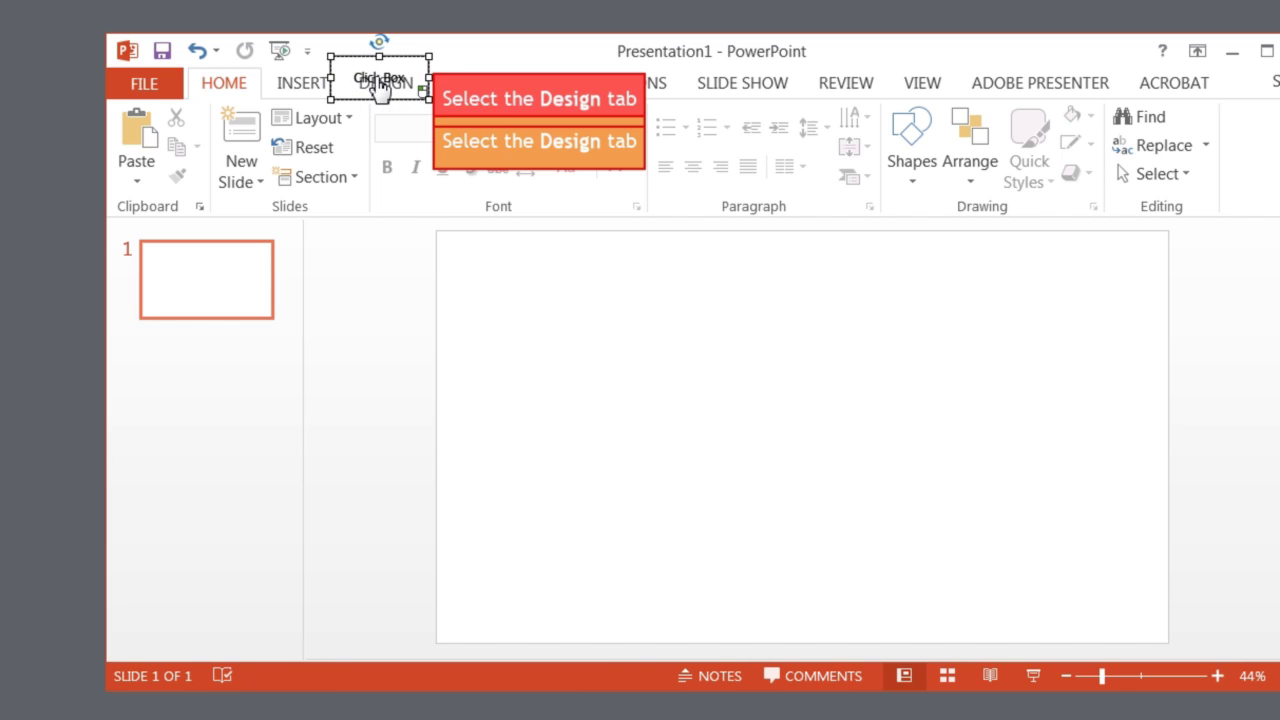
pyautogui.moveTo(415, 93); pyautogui.dragTo(420, 100)
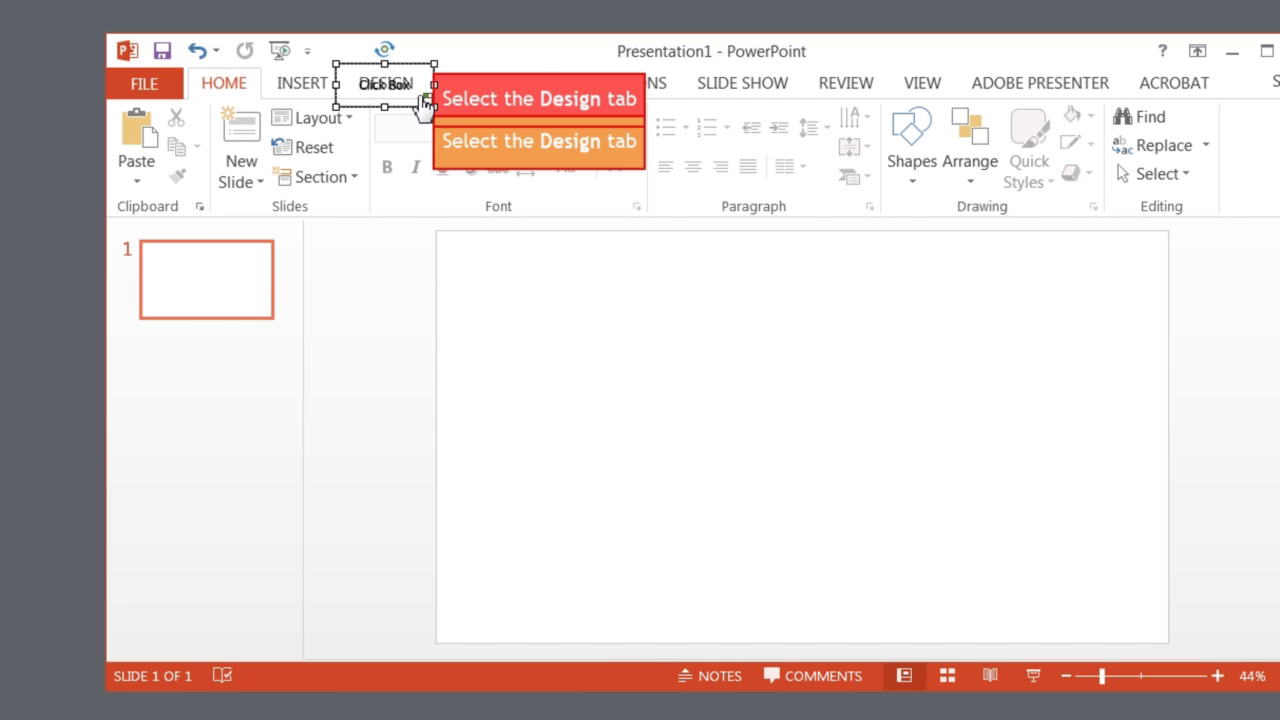
pyautogui.click(533, 97)
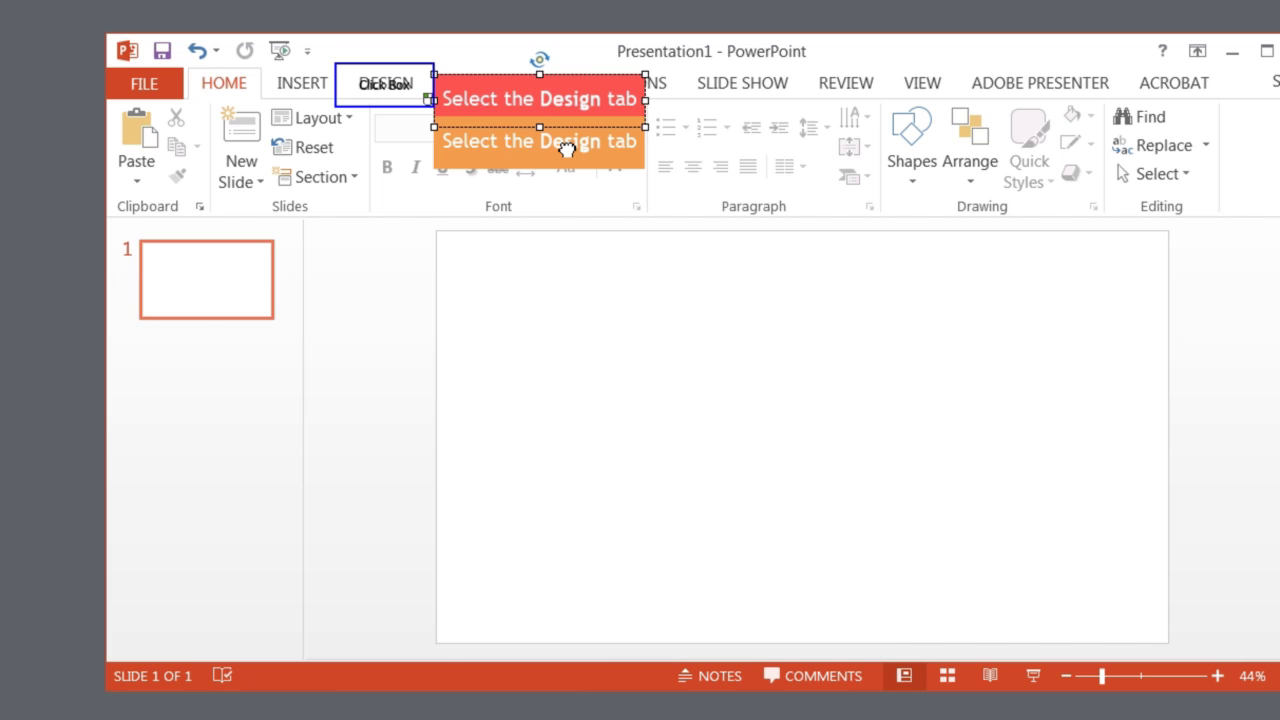
pyautogui.click(566, 149)
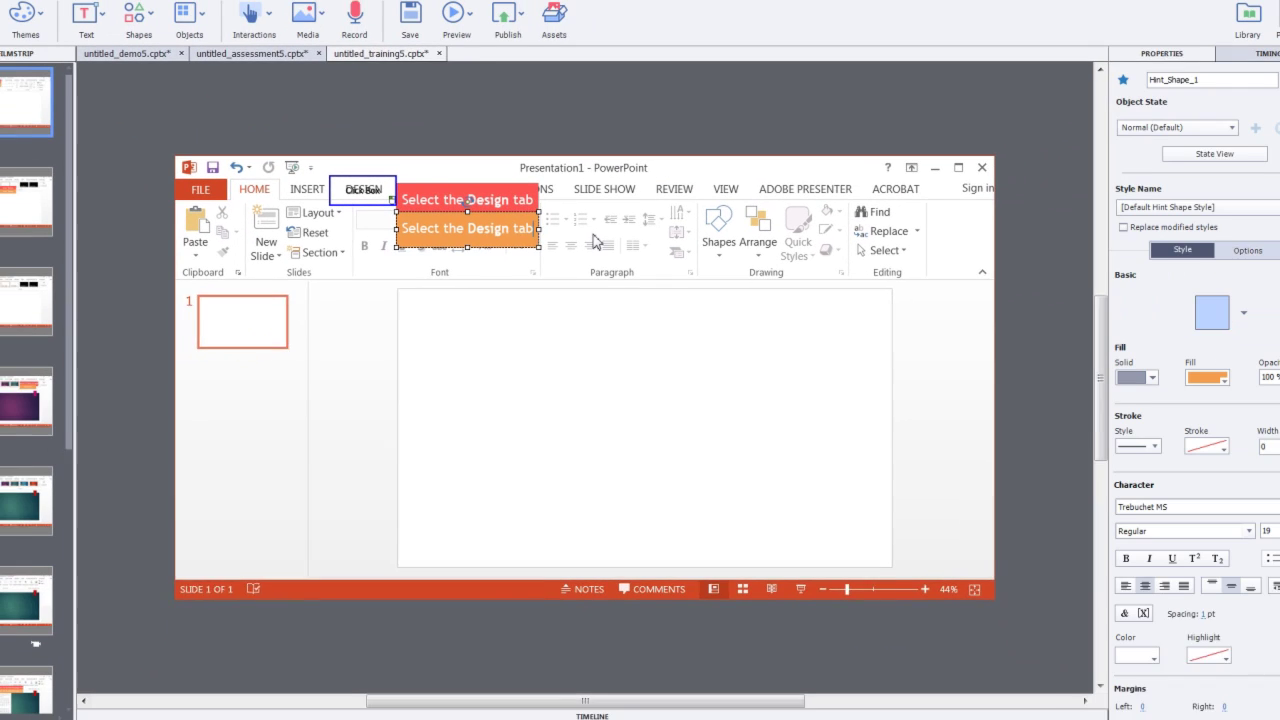
# Give the hint caption a pink fill.
pyautogui.moveTo(535, 229); pyautogui.dragTo(363, 226)
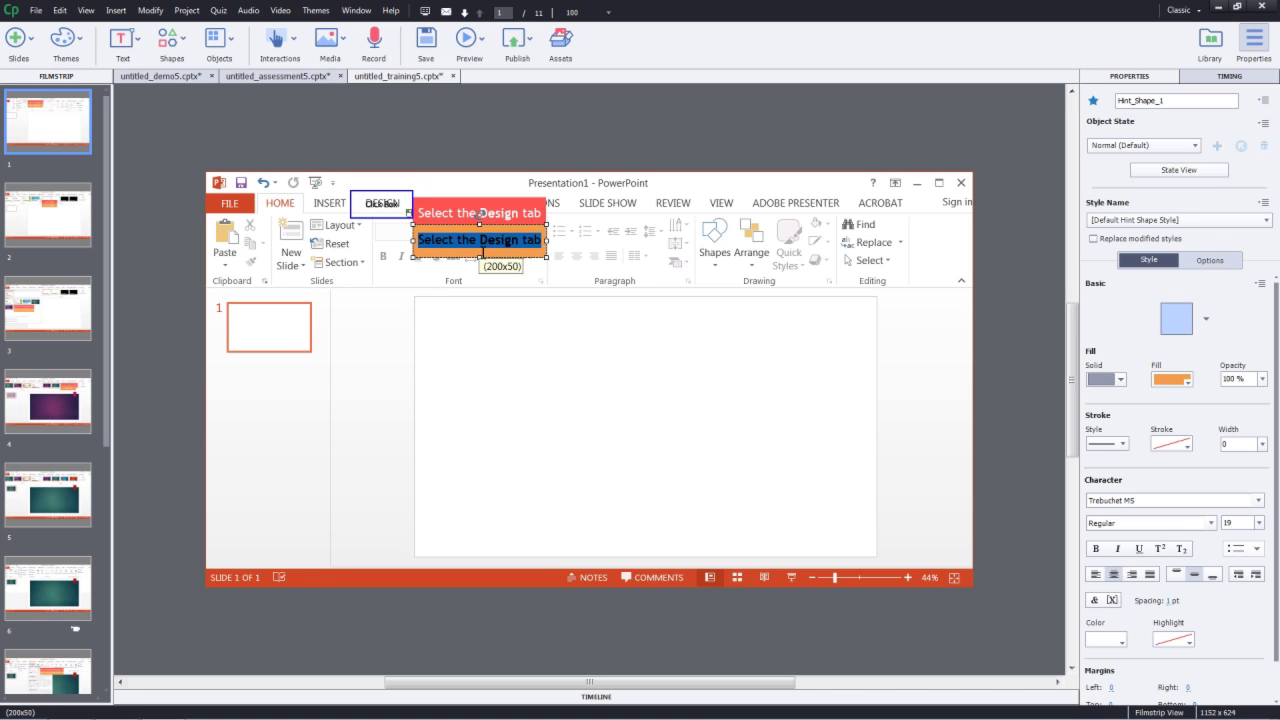
pyautogui.click(526, 287)
pyautogui.click(520, 252)
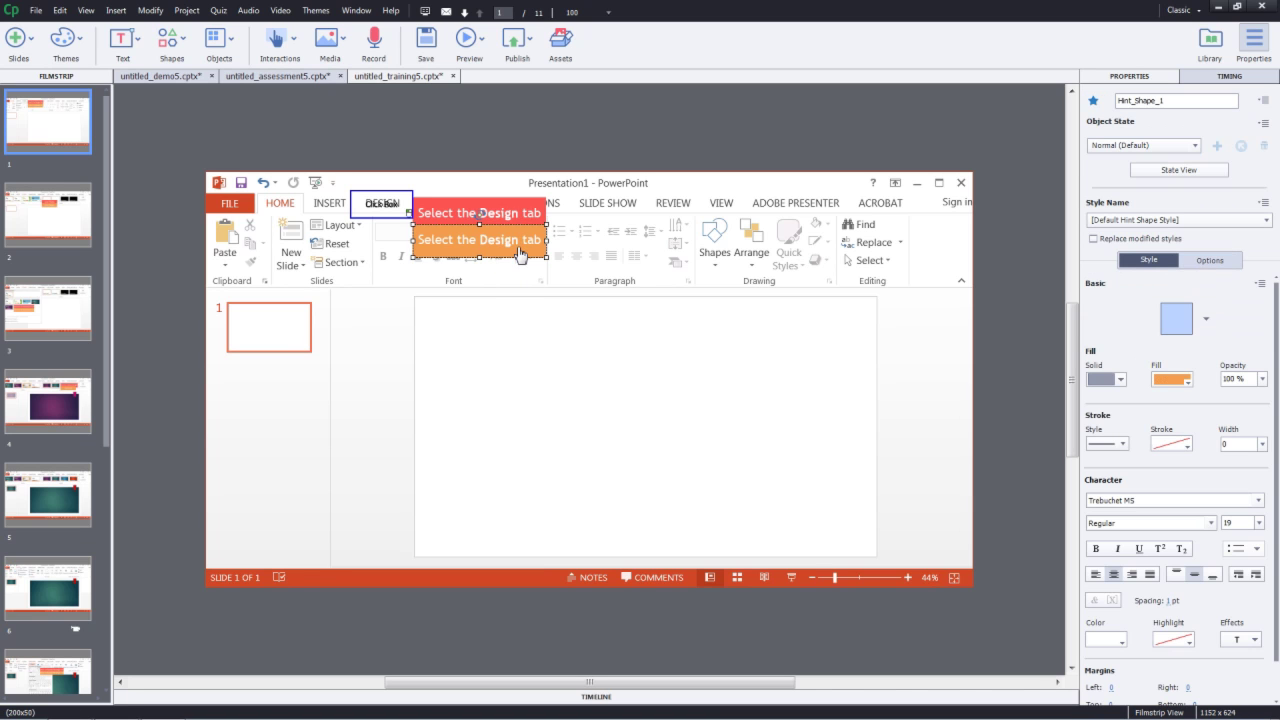
pyautogui.click(1181, 381)
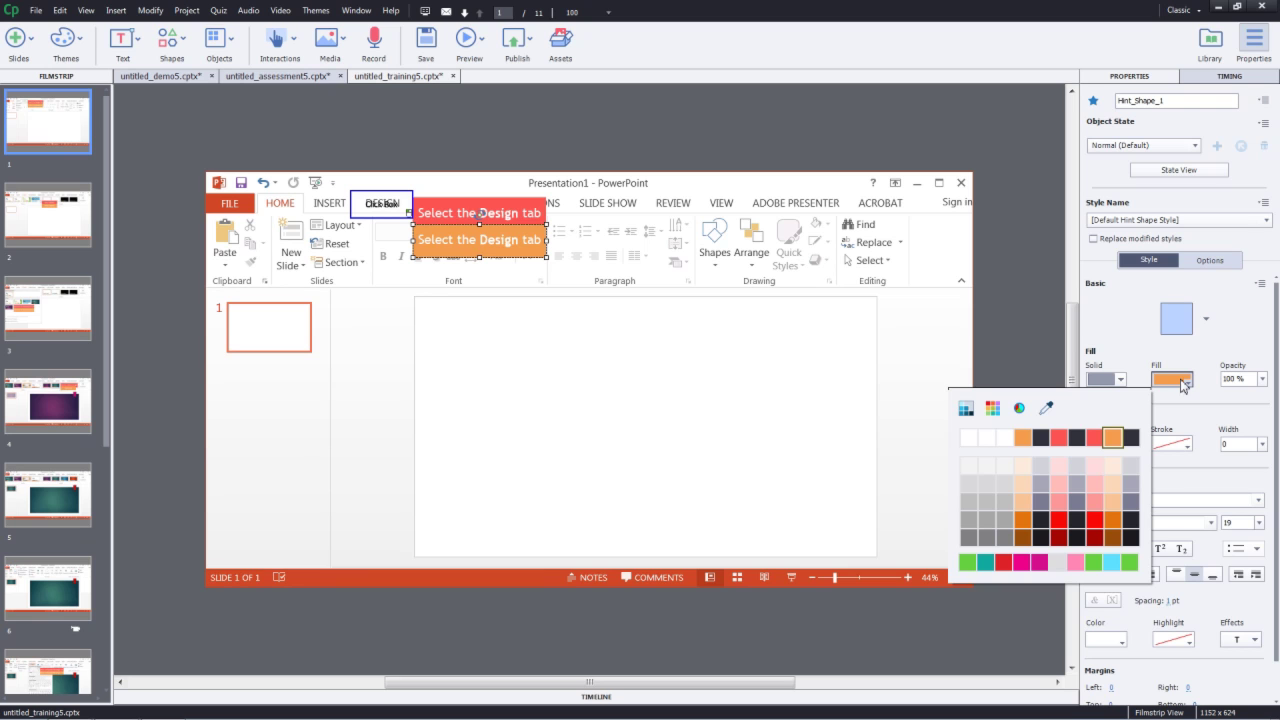
pyautogui.click(1076, 563)
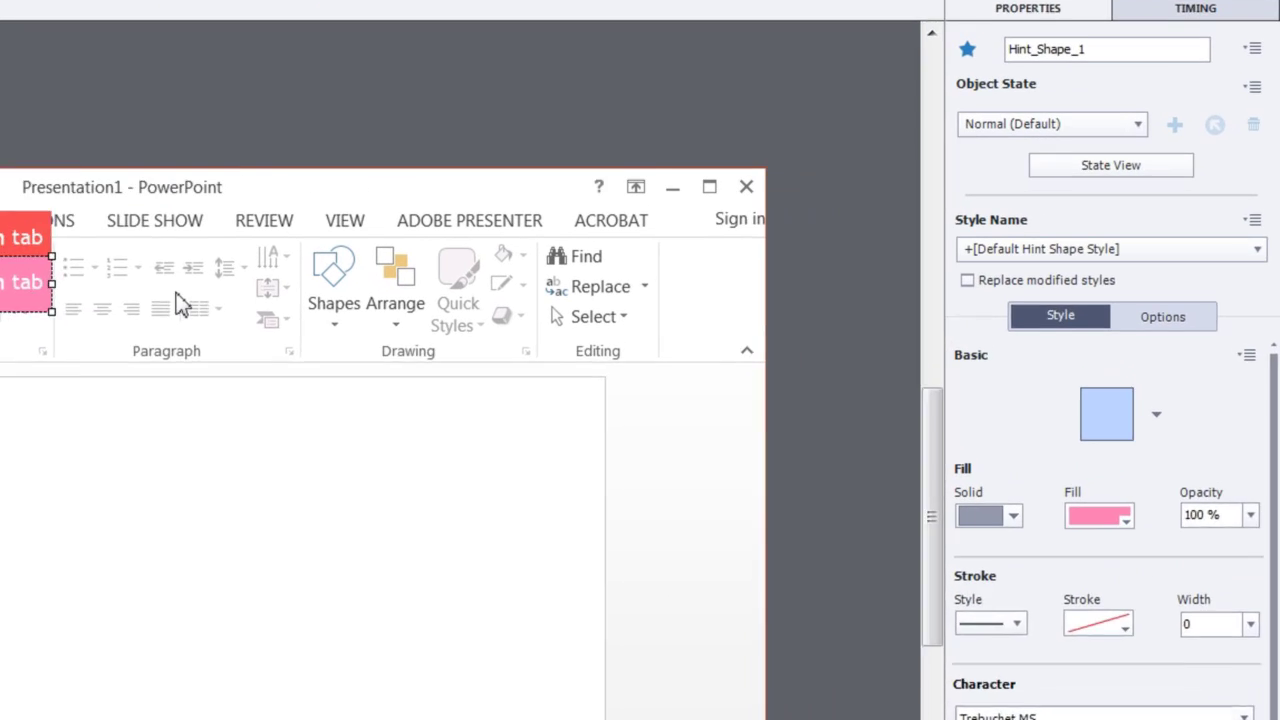
# Save the pink fill into the Default Hint Shape Style and check slides 4 and 7.
pyautogui.click(1247, 229)
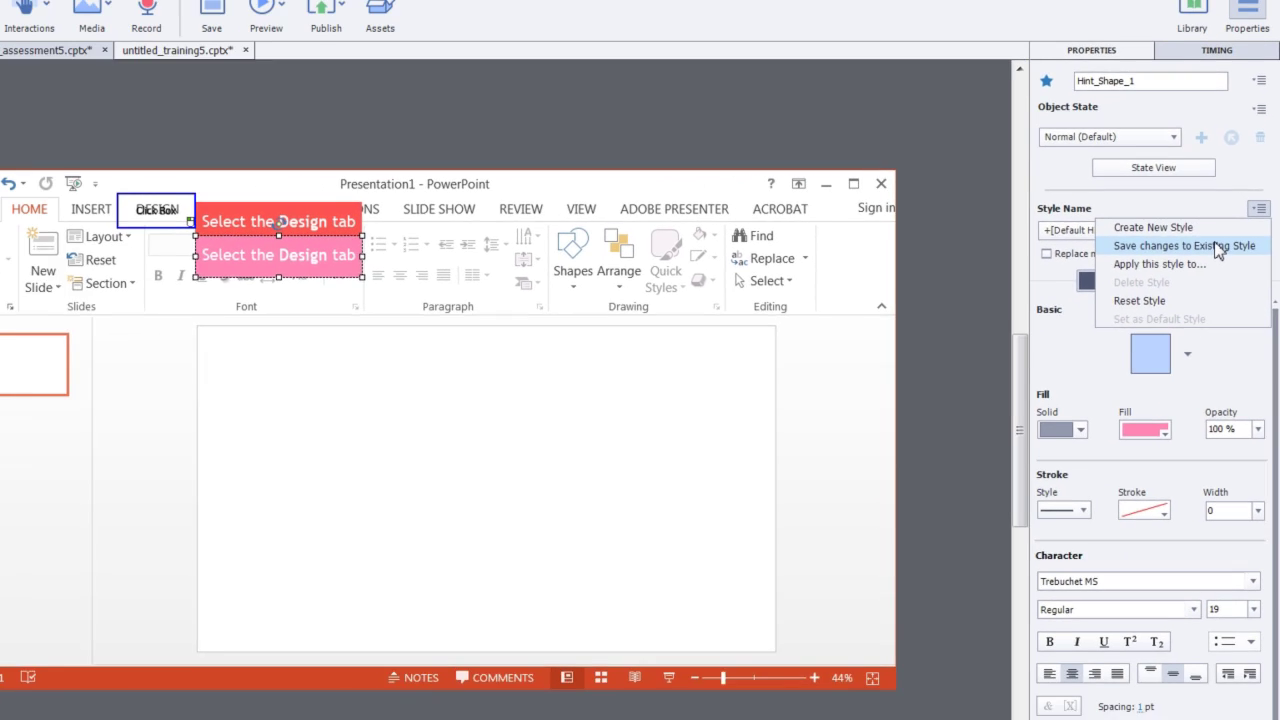
pyautogui.click(1192, 276)
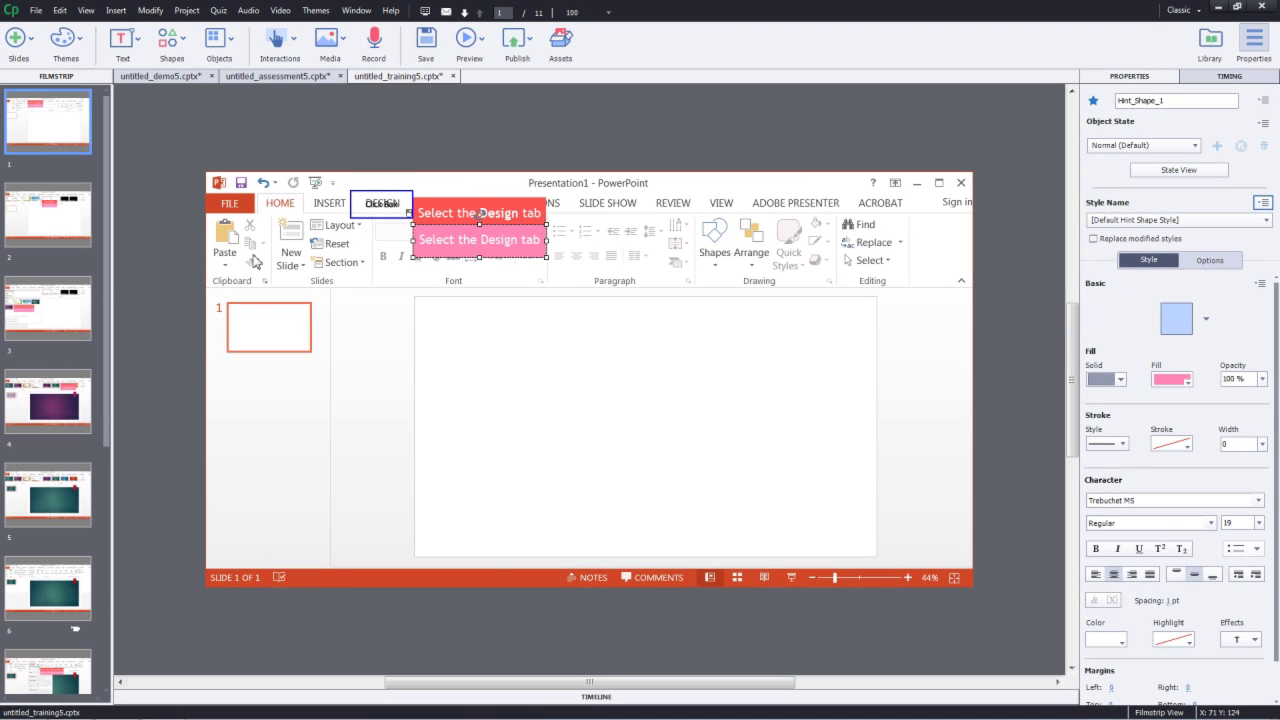
pyautogui.click(66, 400)
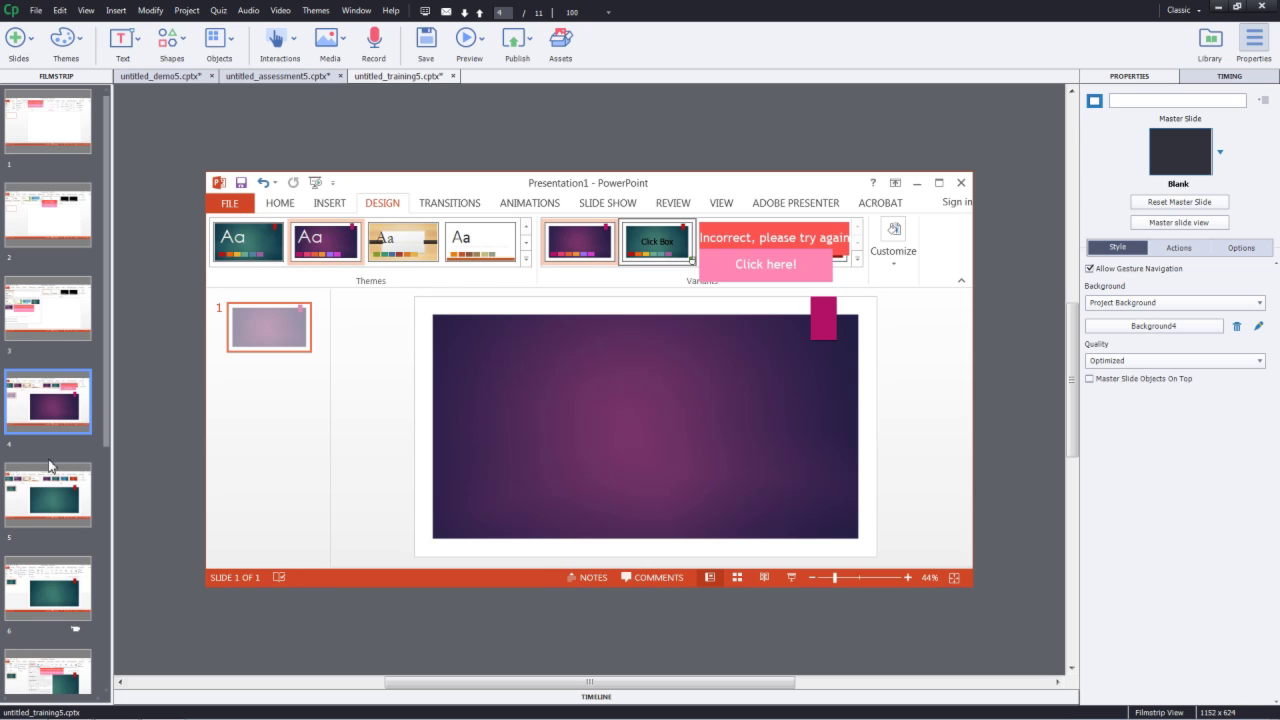
pyautogui.click(65, 668)
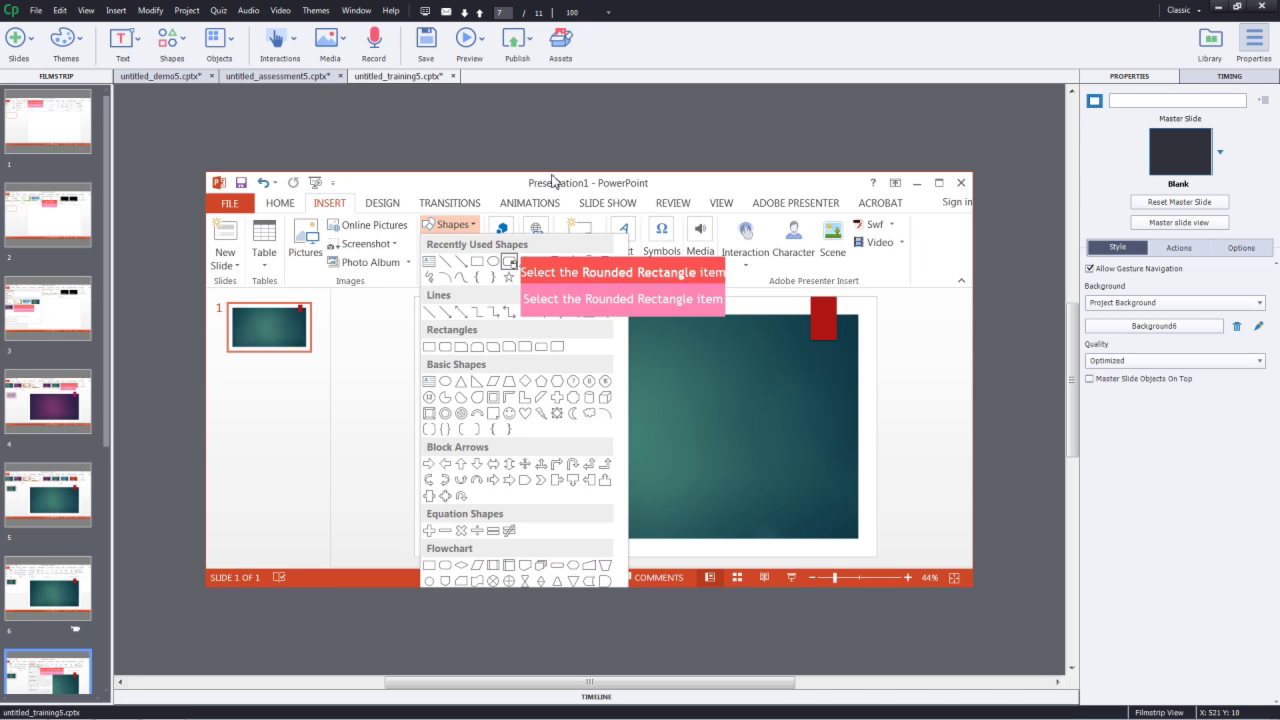
# Open Publish to Computer and add HTML5 alongside SWF as output formats.
pyautogui.click(512, 42)
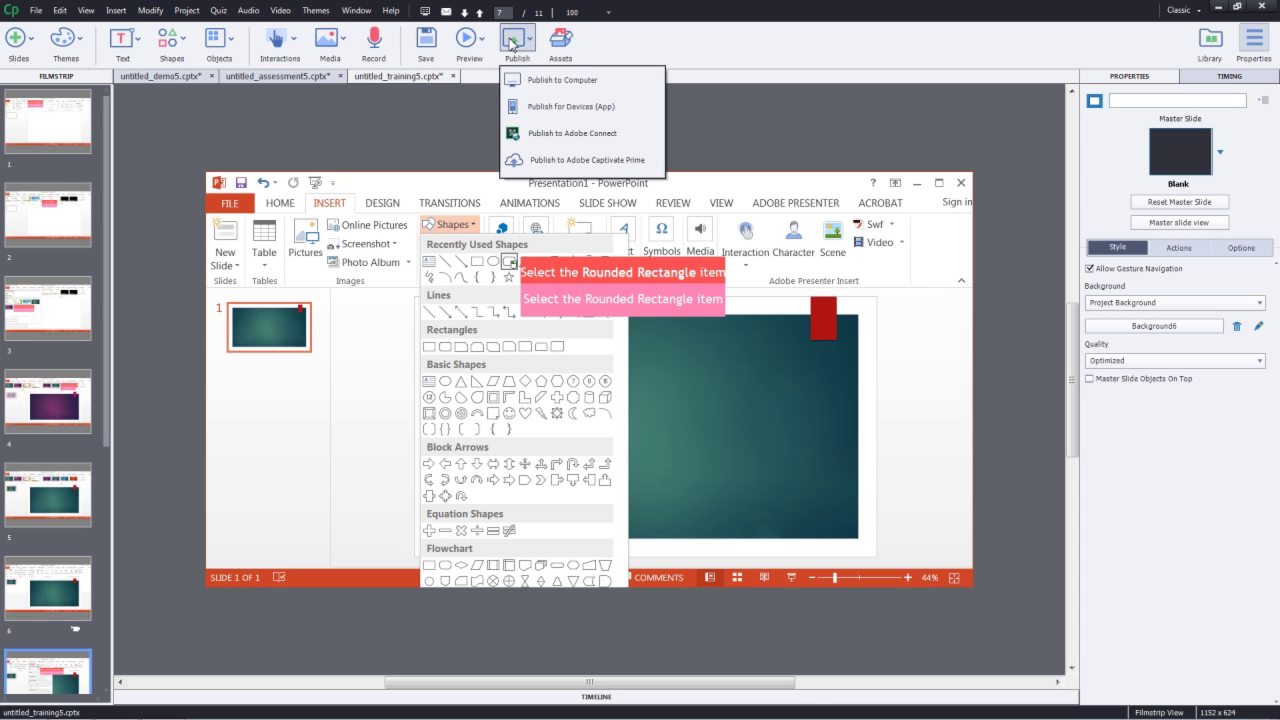
pyautogui.click(560, 80)
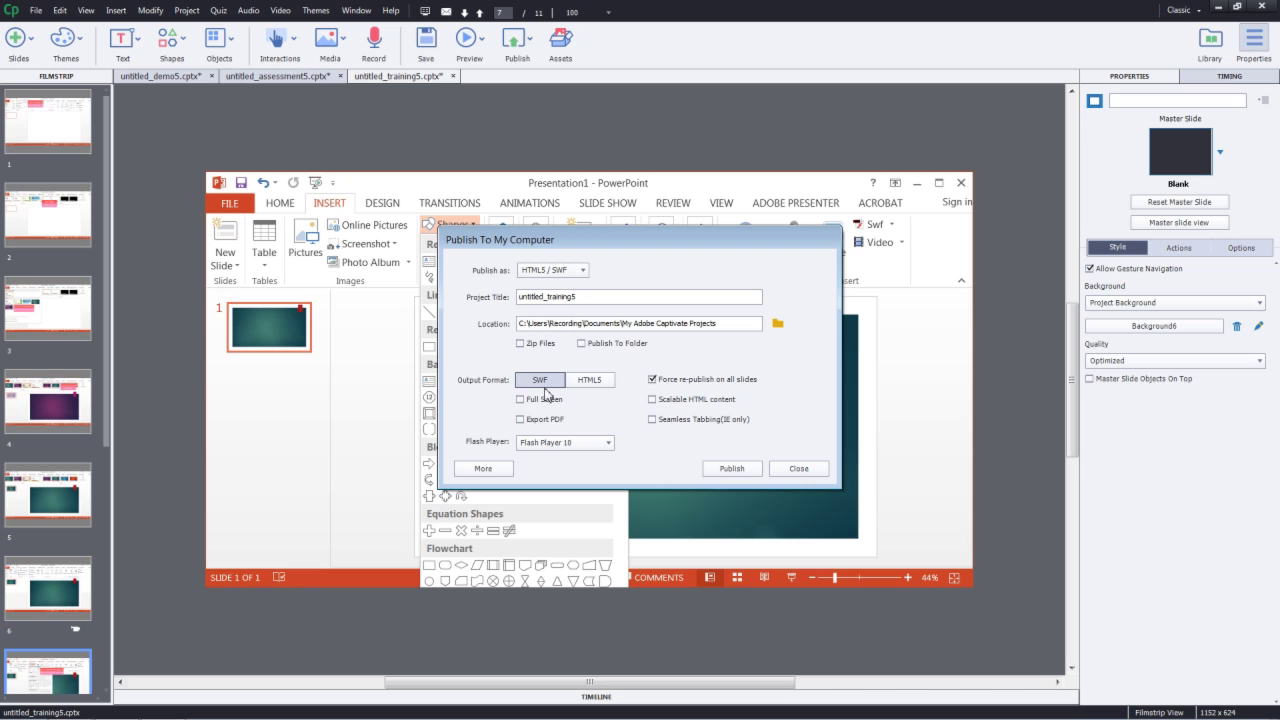
pyautogui.click(596, 386)
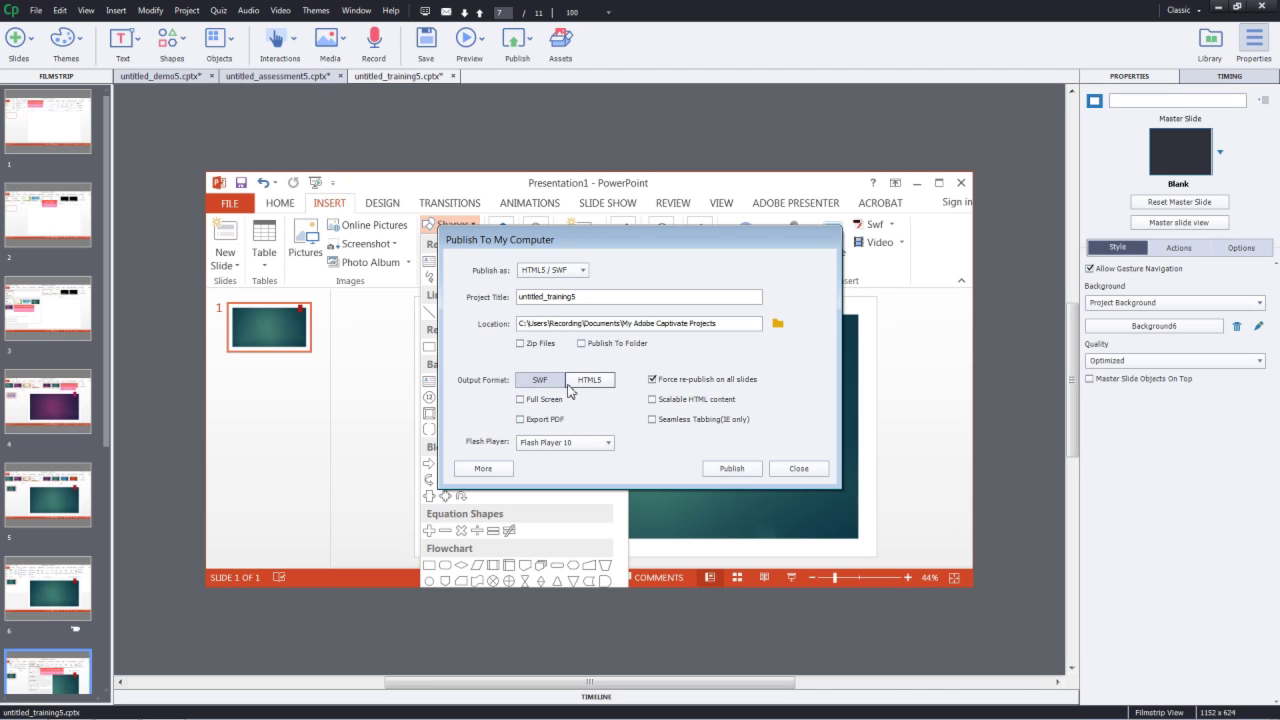